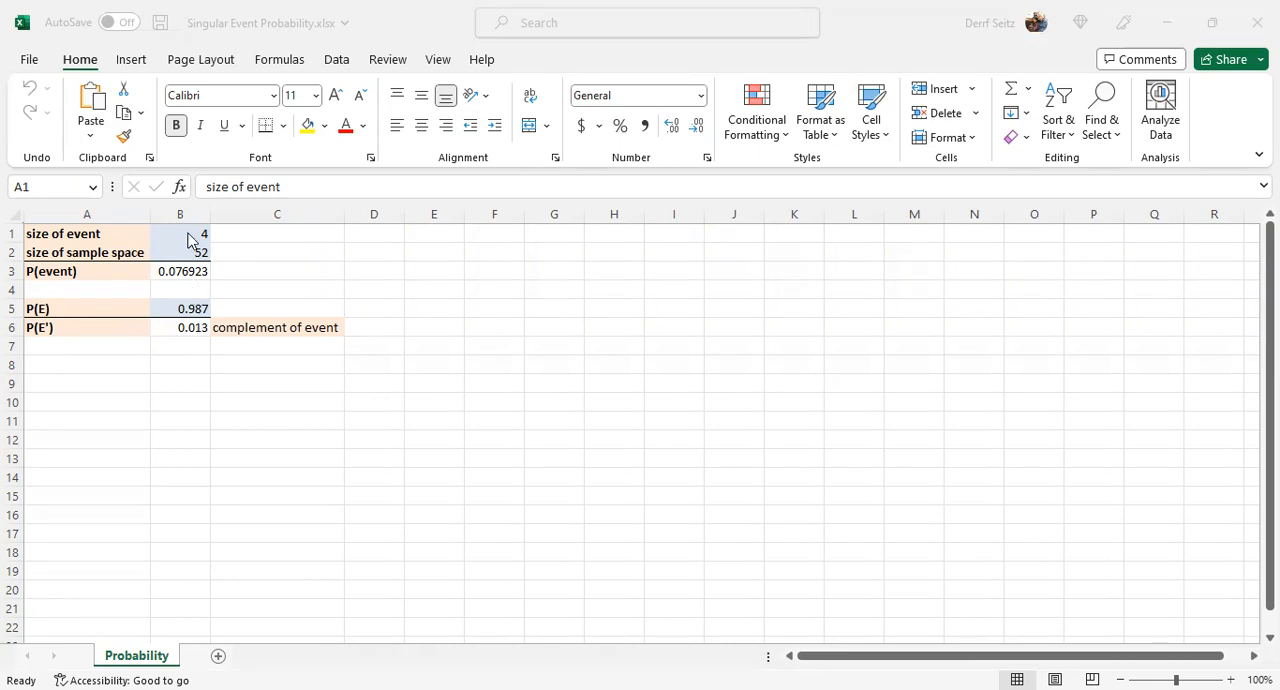
- Examine the event size, the sample space size and the formula behind P(event) in B1:B3
{"action": "left_click", "coordinate": [189, 236]}
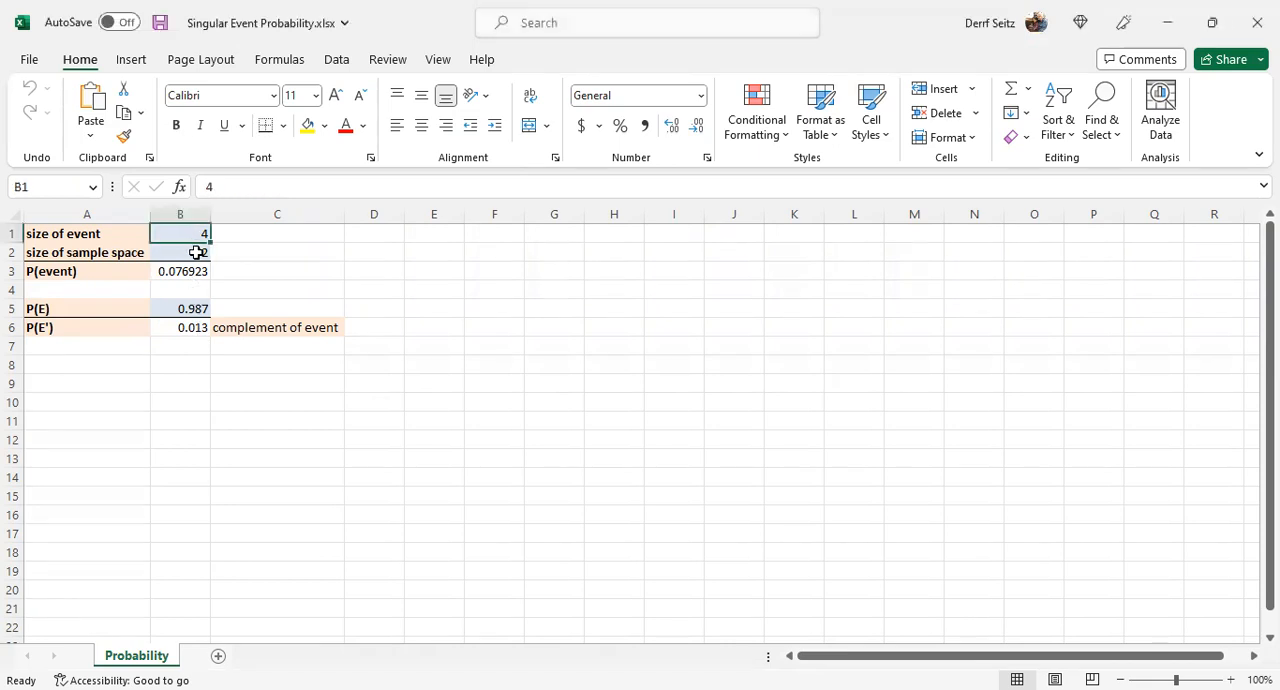
{"action": "left_click", "coordinate": [197, 253]}
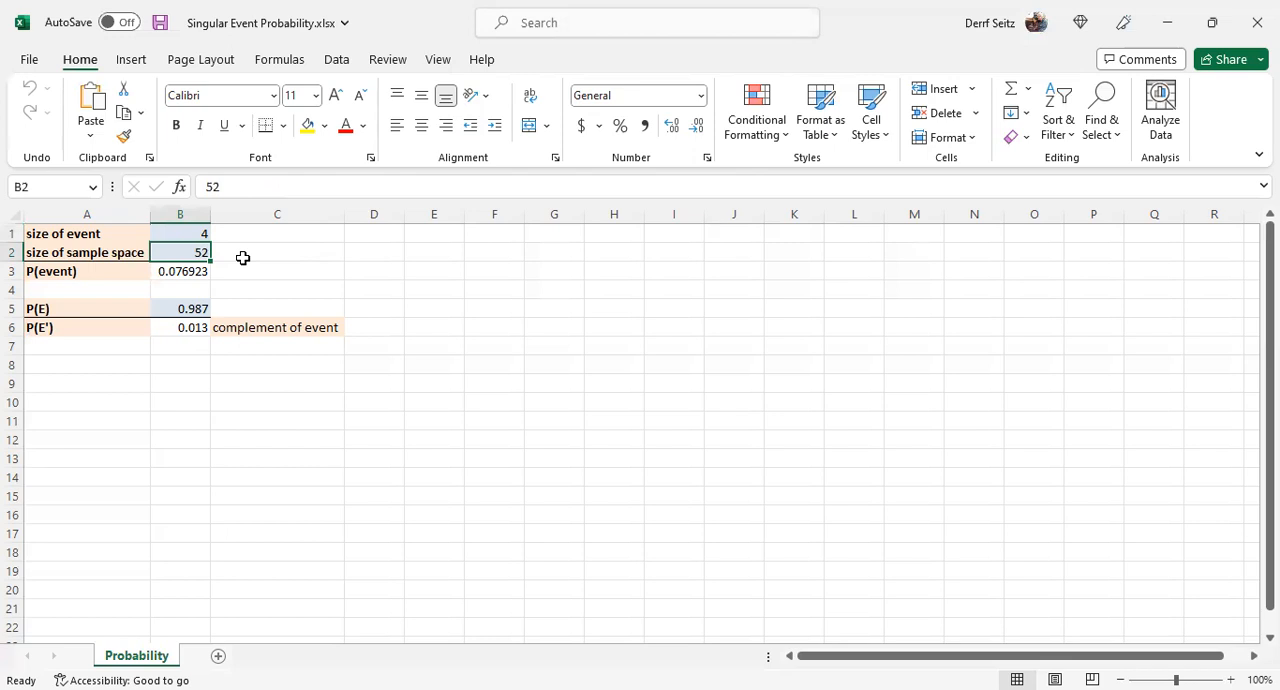
{"action": "left_click", "coordinate": [185, 237]}
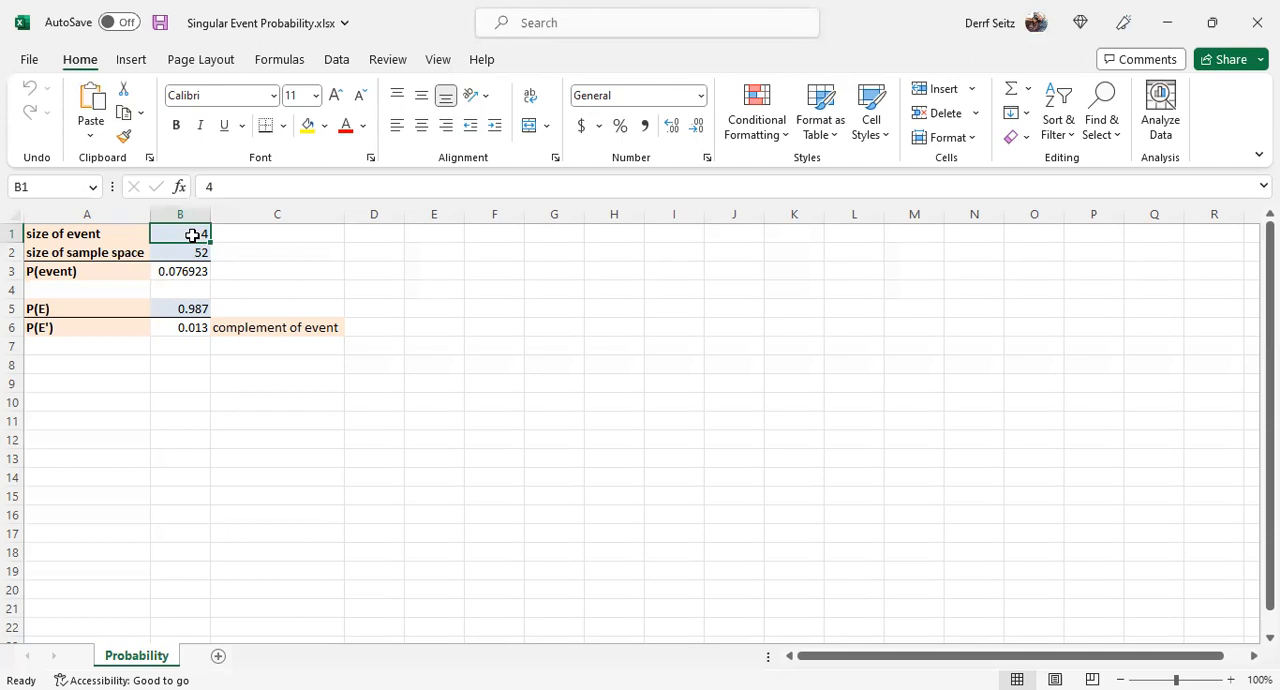
{"action": "left_click", "coordinate": [188, 255]}
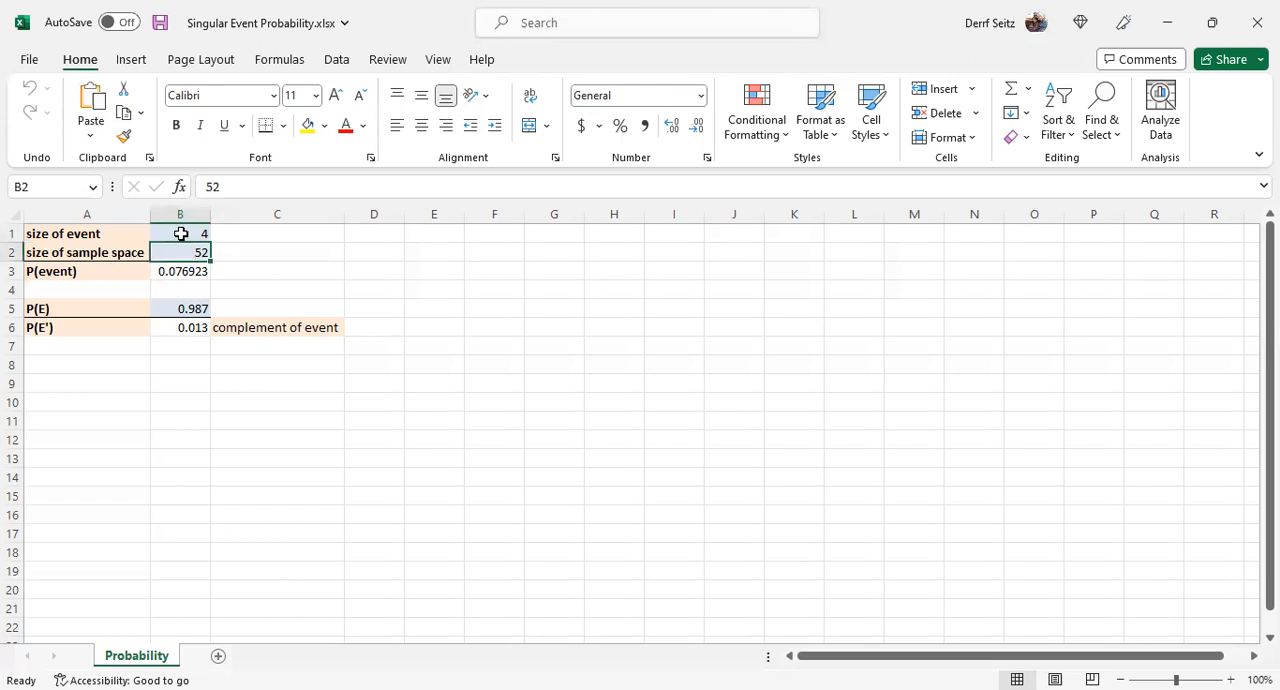
{"action": "left_click", "coordinate": [181, 234]}
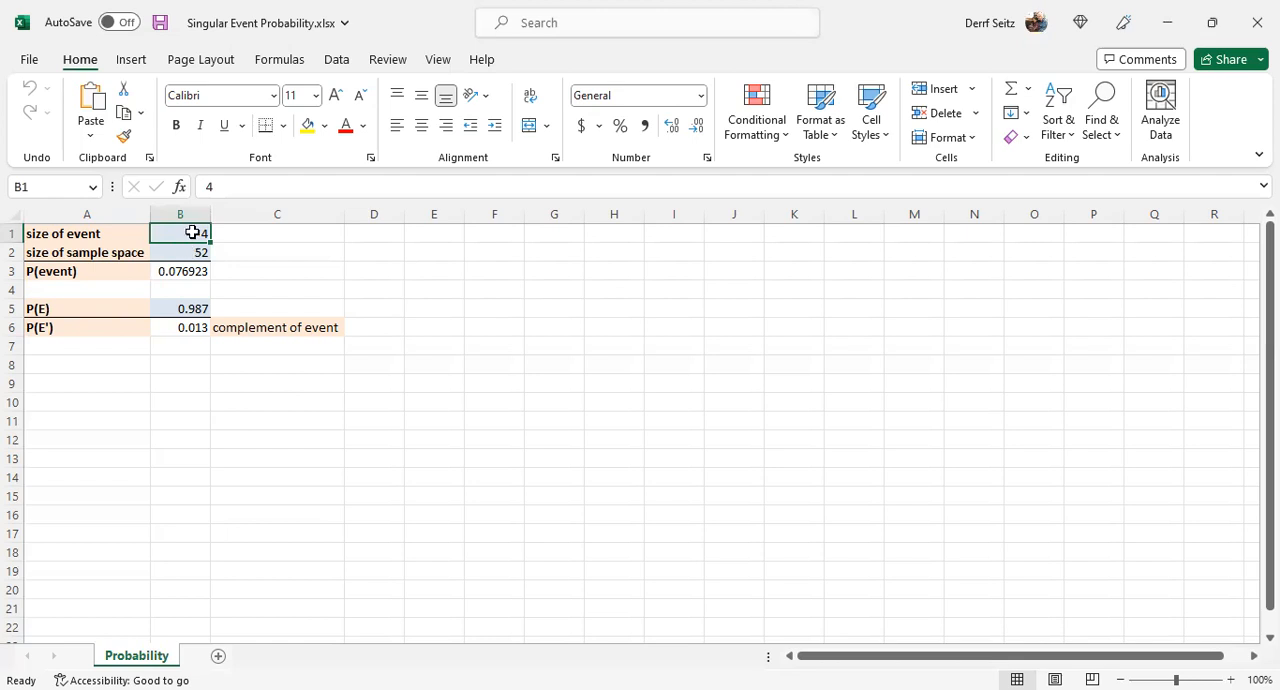
{"action": "left_click", "coordinate": [195, 255]}
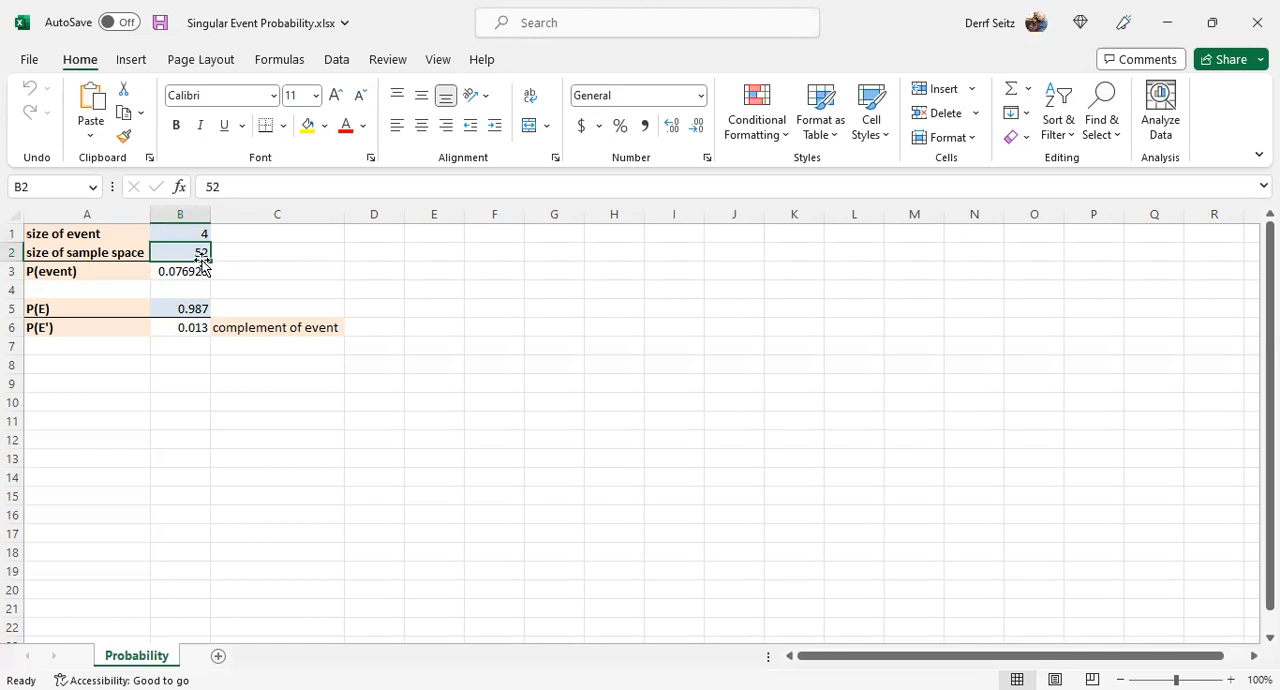
{"action": "left_click", "coordinate": [192, 234]}
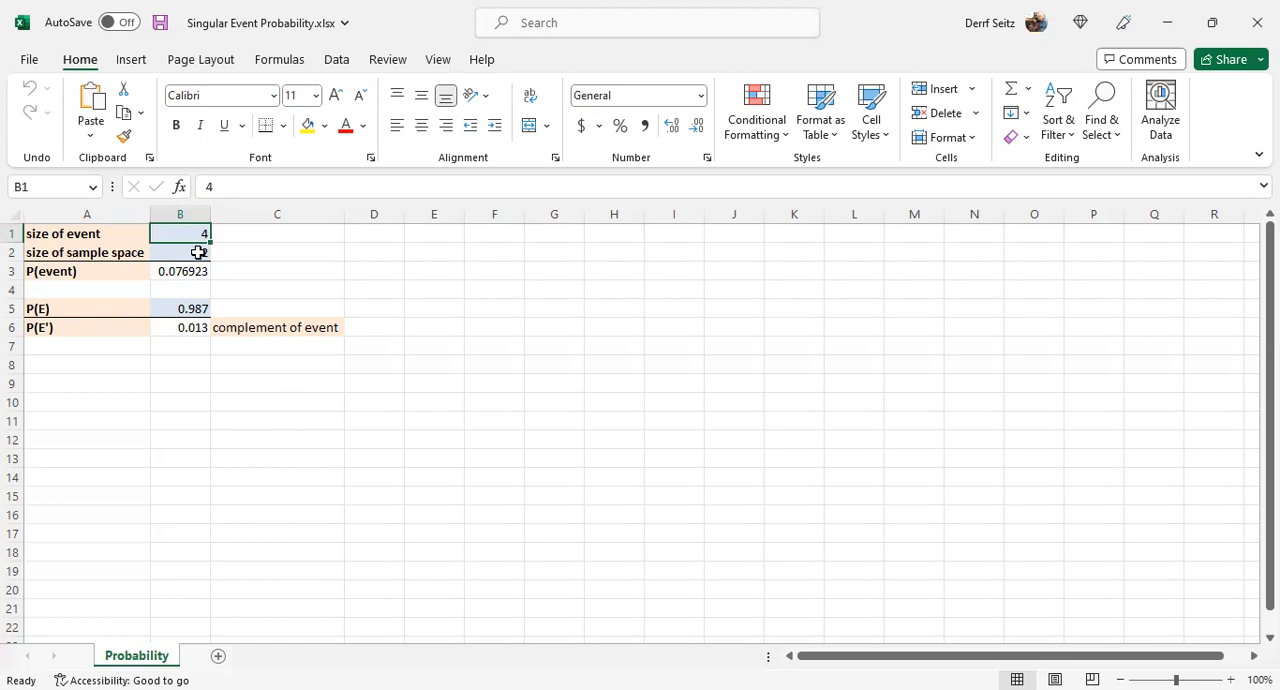
{"action": "left_click", "coordinate": [199, 271]}
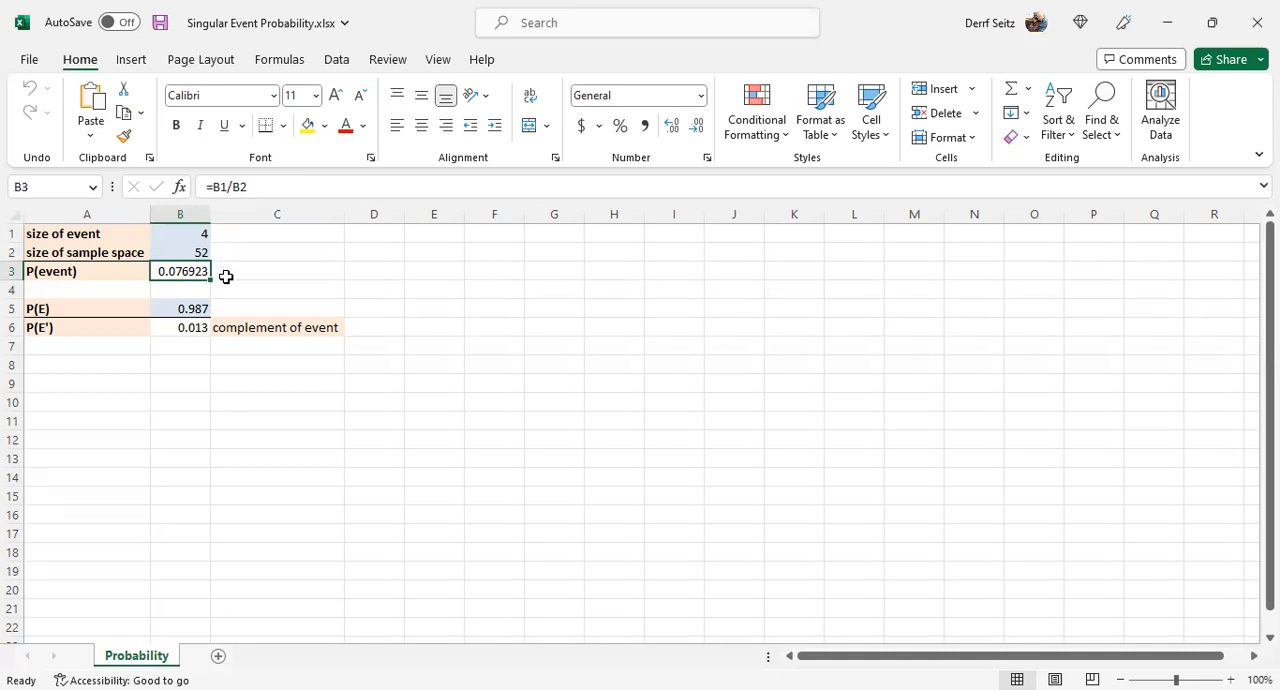
- Examine the P(E) input in B5 and the complement formula in B6, and return to the P(event) formula in B3
{"action": "left_click", "coordinate": [188, 310]}
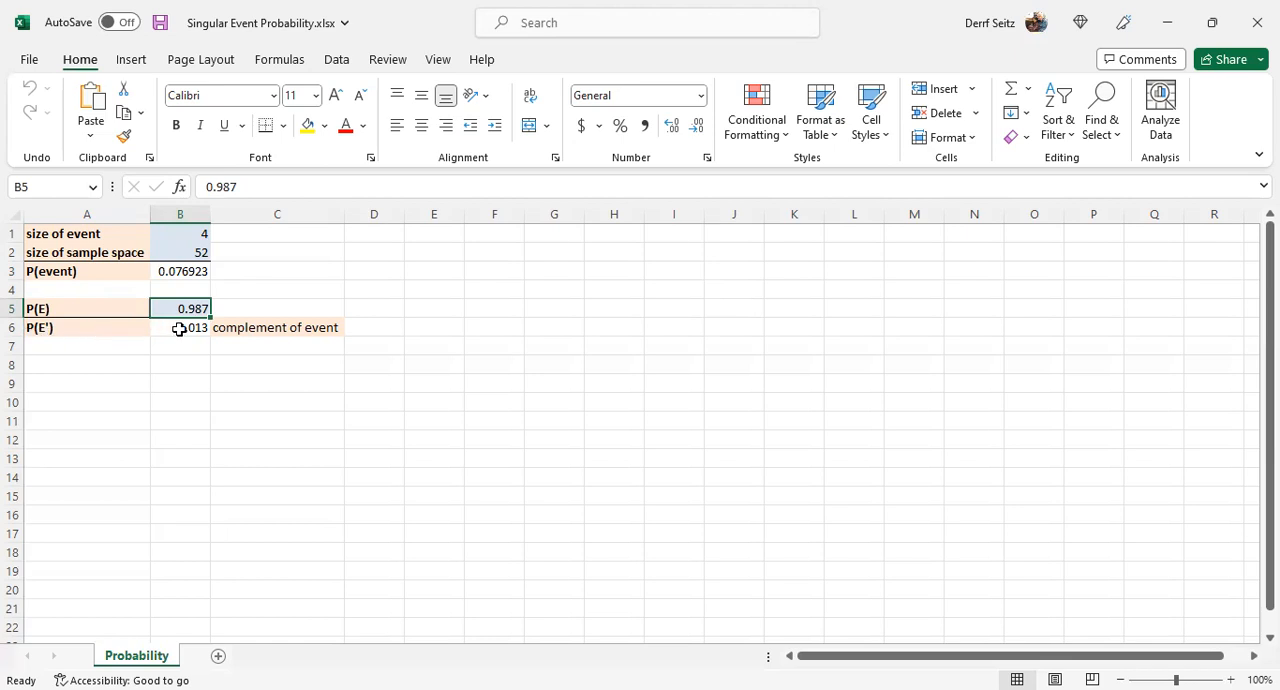
{"action": "left_click", "coordinate": [179, 329]}
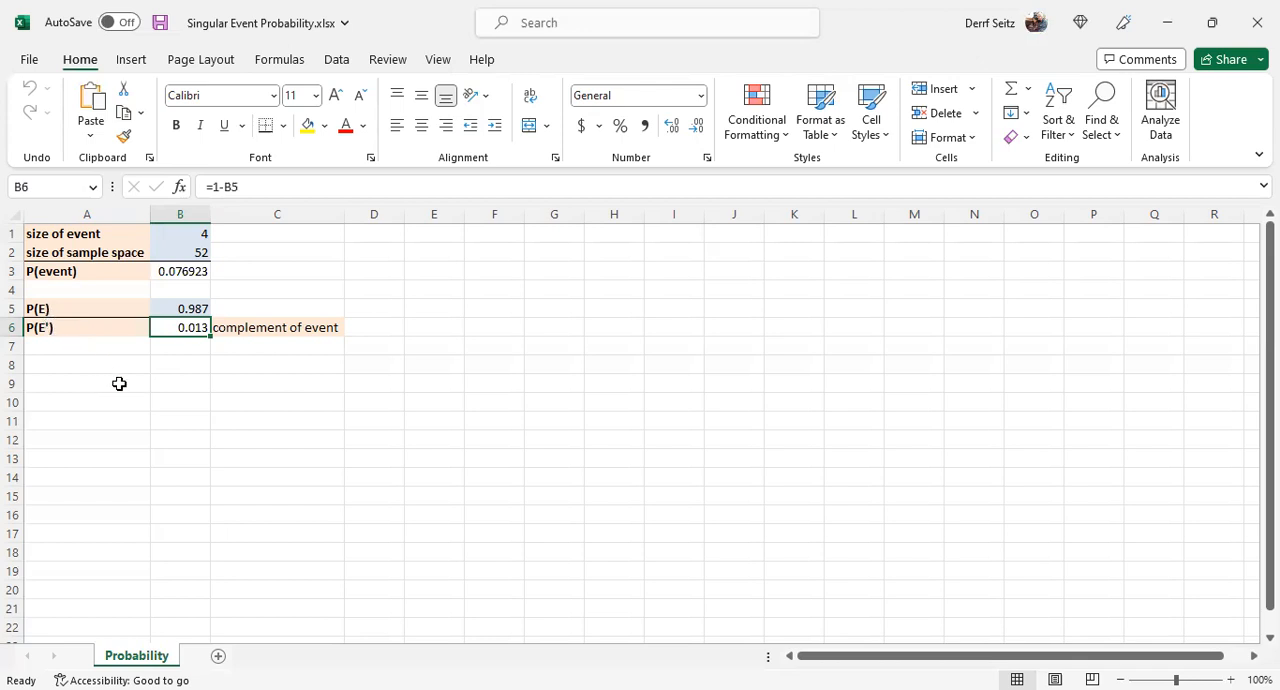
{"action": "left_click", "coordinate": [183, 308]}
{"action": "left_click", "coordinate": [186, 326]}
{"action": "left_click", "coordinate": [190, 271]}
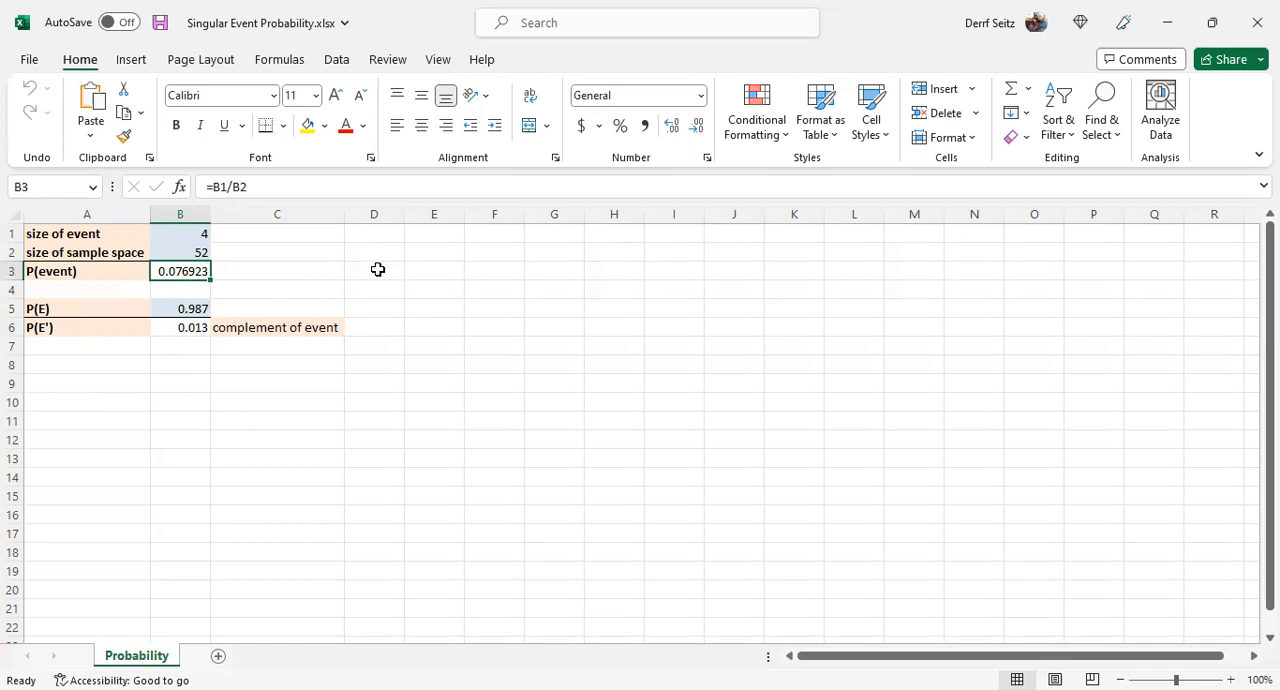
- Format cells D3:G3 as Text
{"action": "left_click_drag", "start_coordinate": [378, 269], "coordinate": [548, 277]}
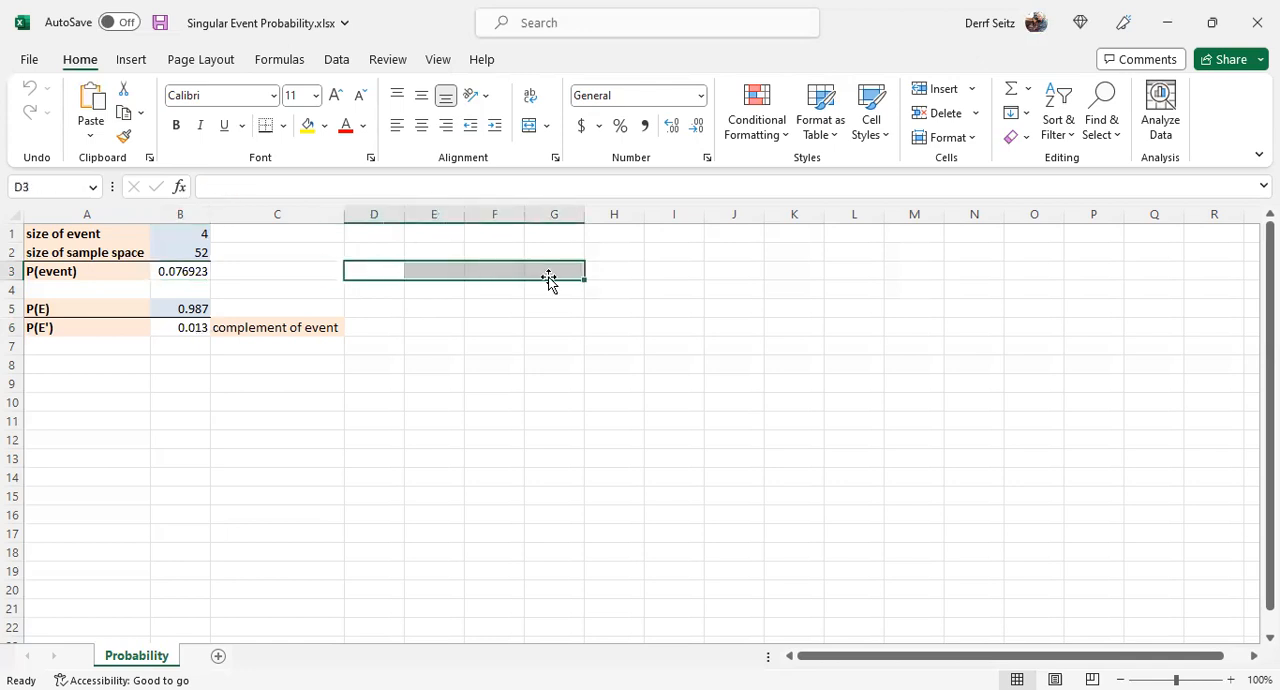
{"action": "right_click", "coordinate": [384, 273]}
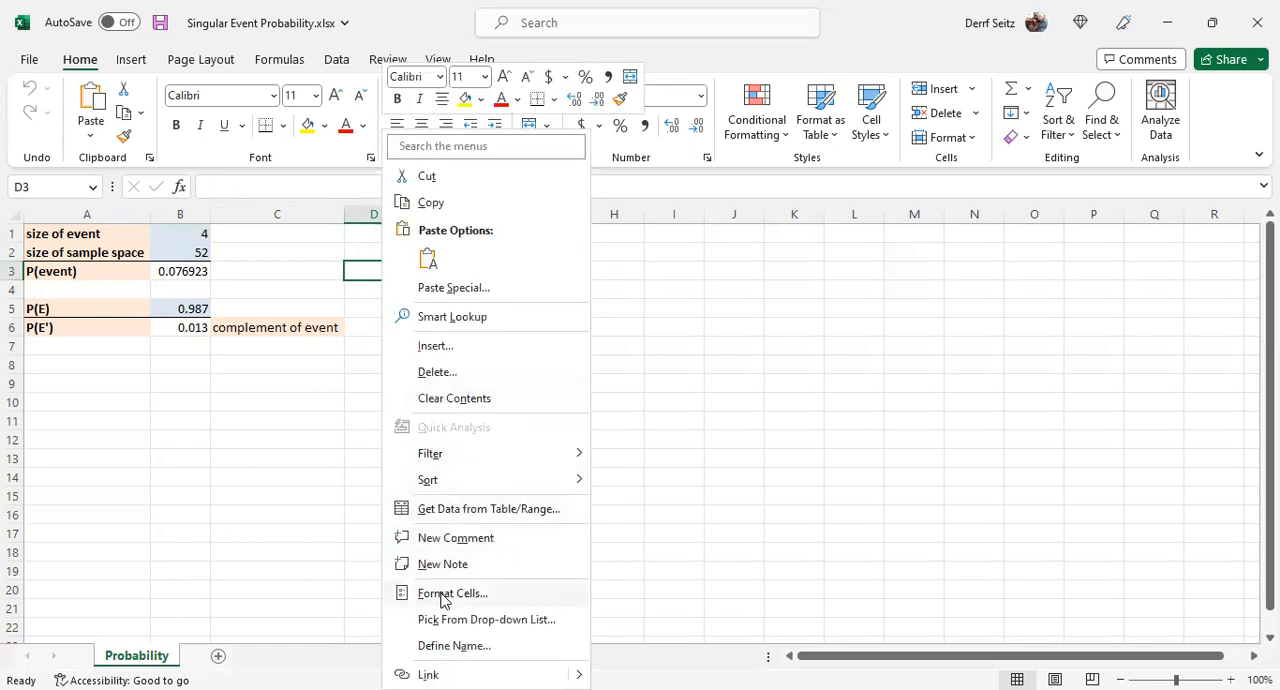
{"action": "left_click", "coordinate": [446, 594]}
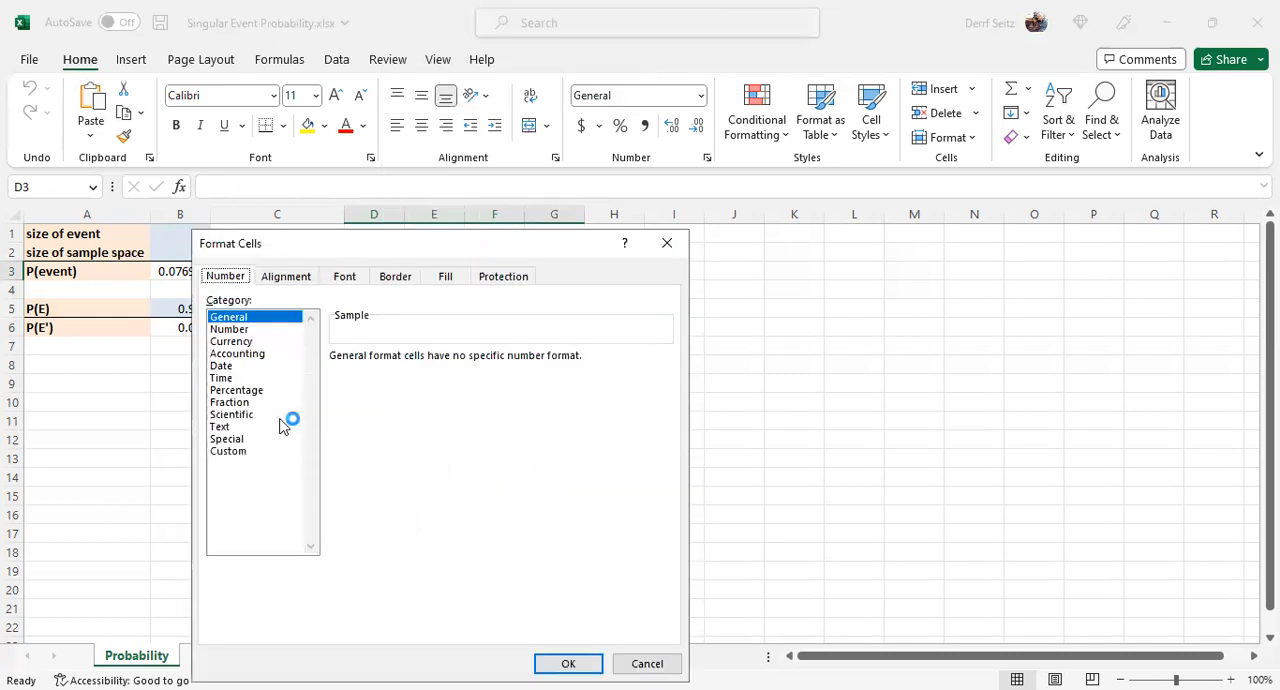
{"action": "left_click", "coordinate": [229, 427]}
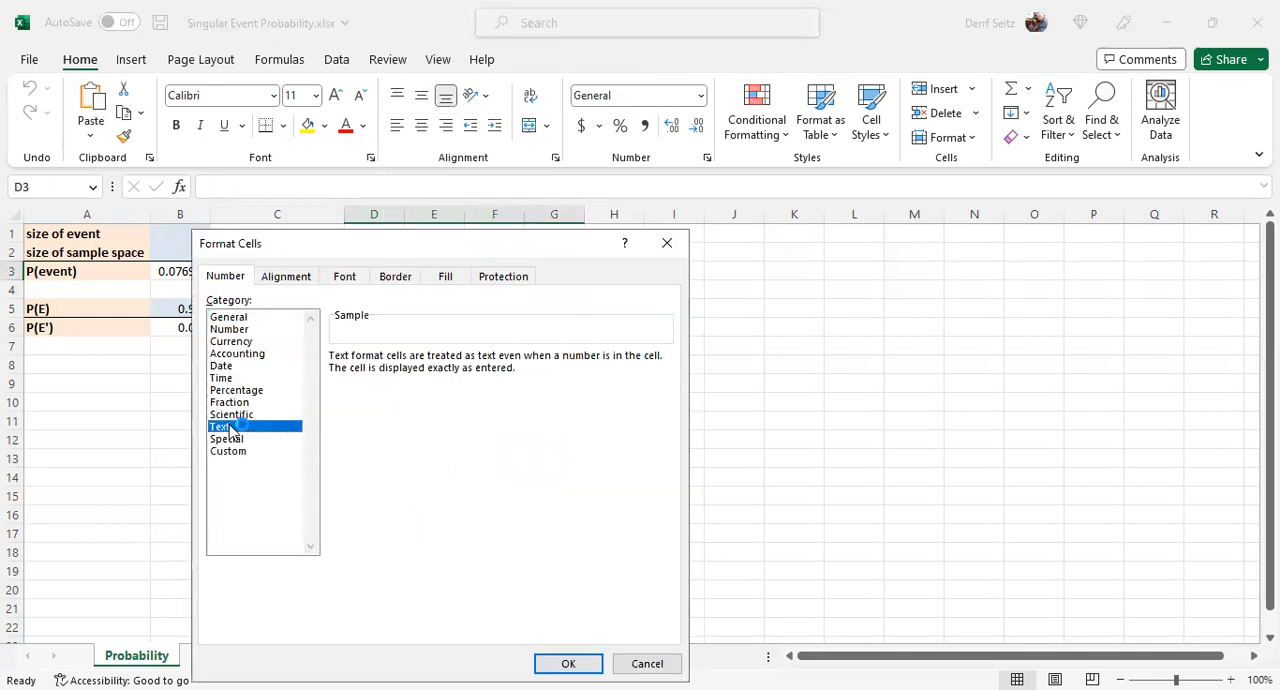
{"action": "left_click", "coordinate": [556, 662]}
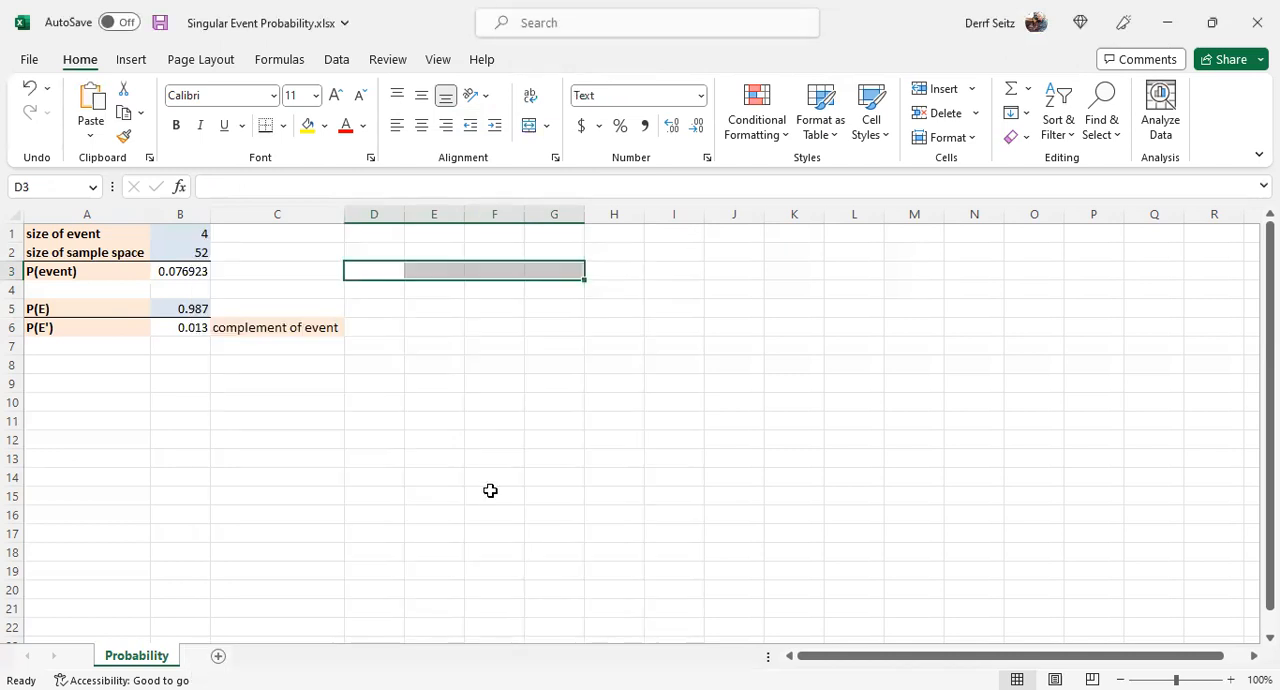
- Enter the event probability in D3 as the rounded decimal 0.077
{"action": "left_click", "coordinate": [368, 274]}
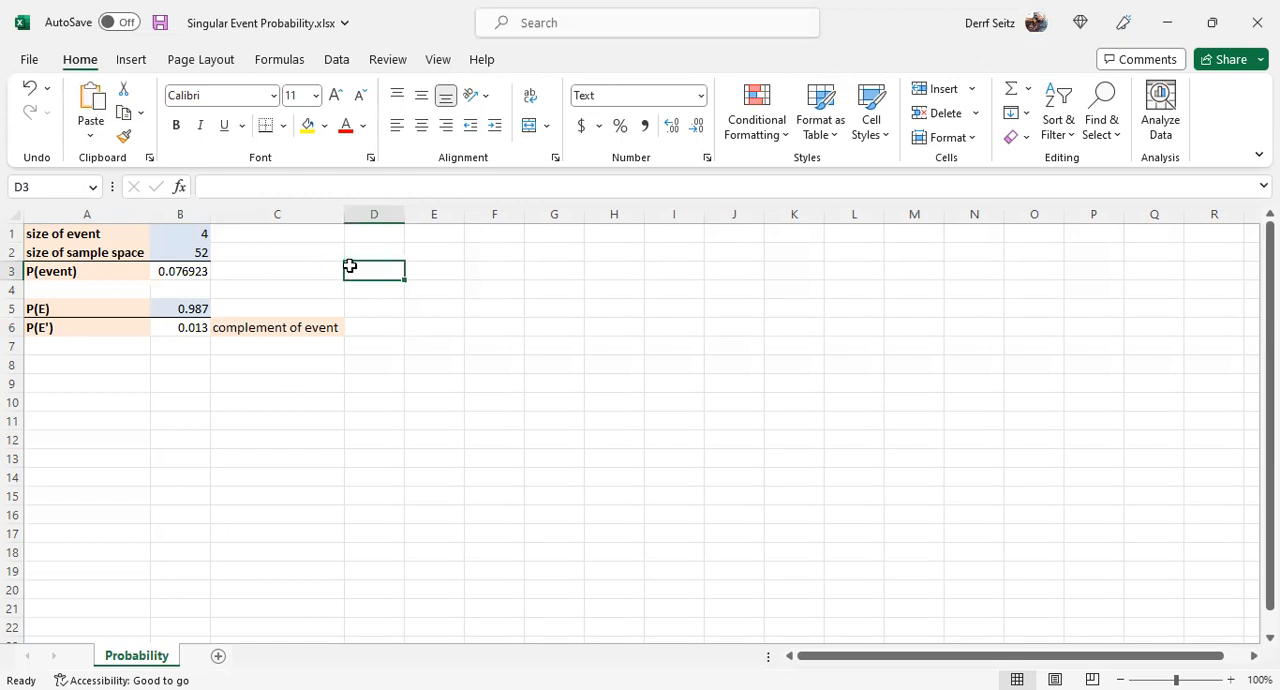
{"action": "type", "text": "0.077"}
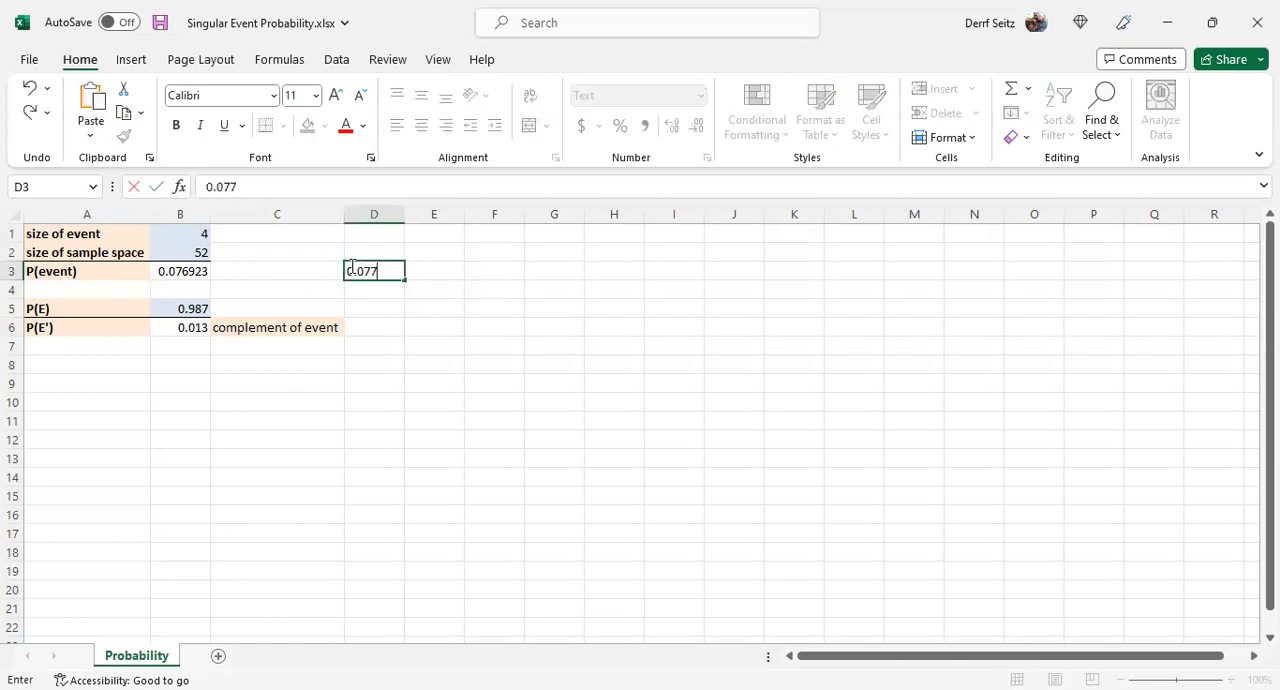
{"action": "left_click", "coordinate": [381, 288]}
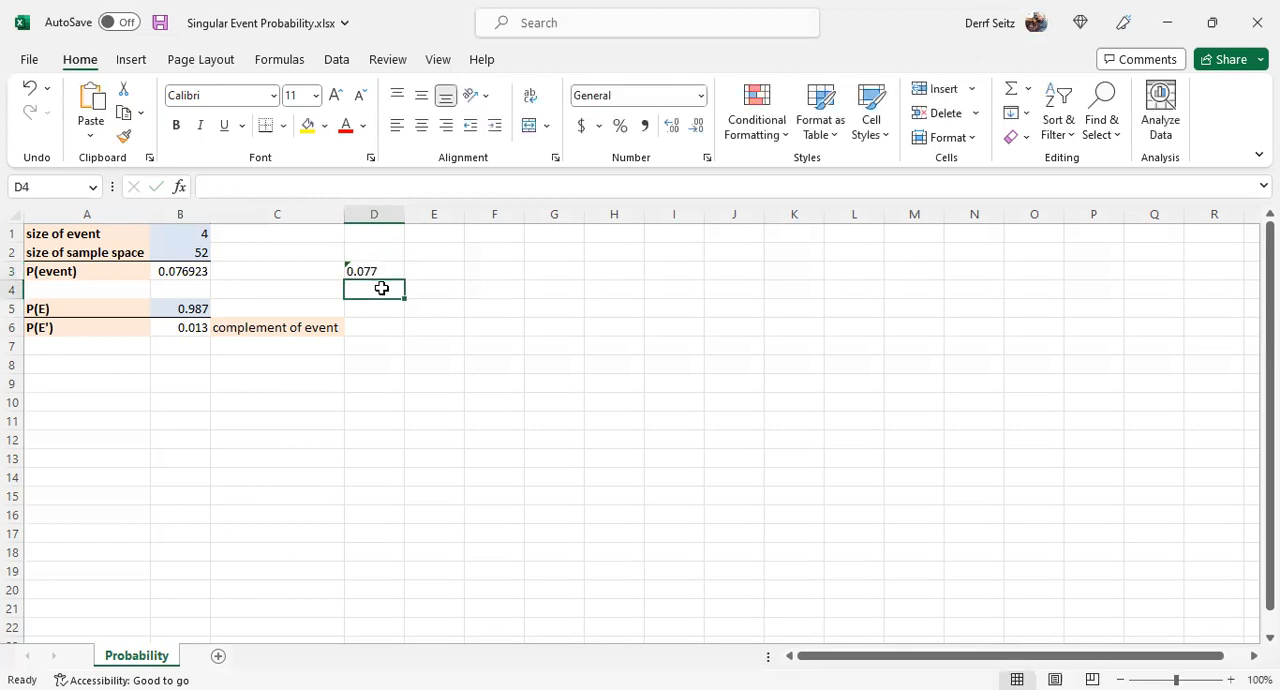
{"action": "left_click", "coordinate": [357, 267]}
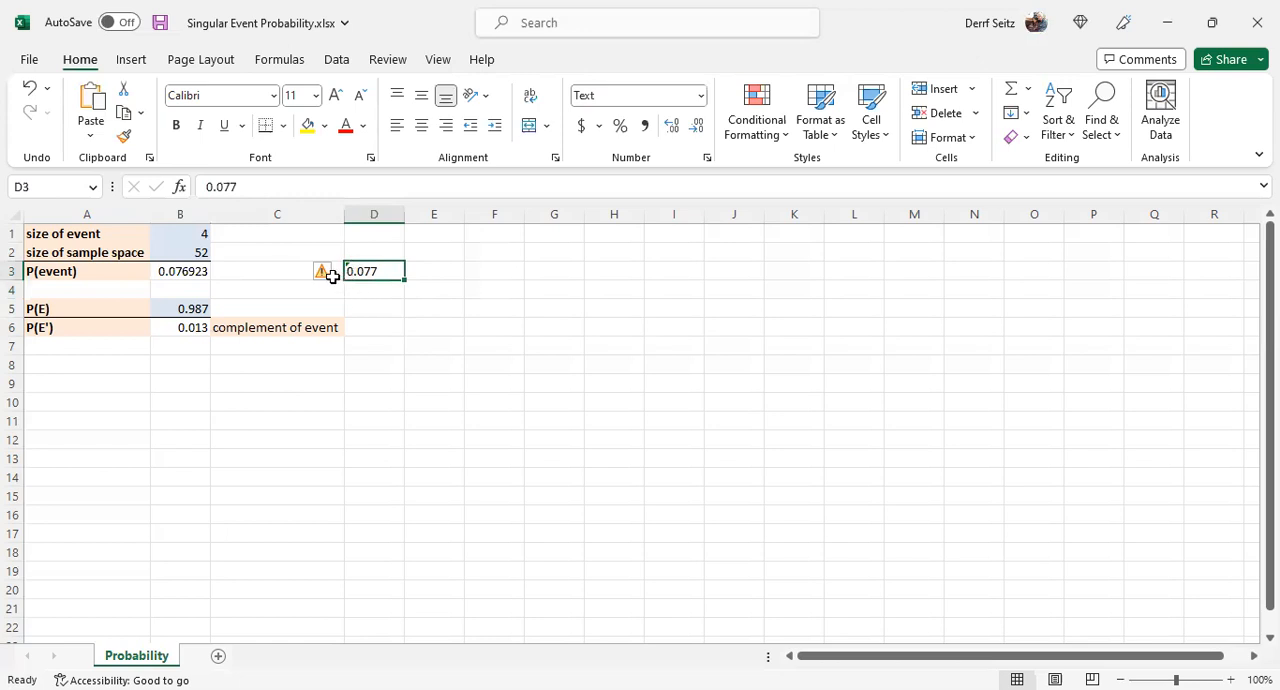
{"action": "mouse_move", "coordinate": [327, 277]}
{"action": "left_click", "coordinate": [374, 294]}
- Enter the event probability in E3 as the percentage 7.7%
{"action": "left_click", "coordinate": [424, 268]}
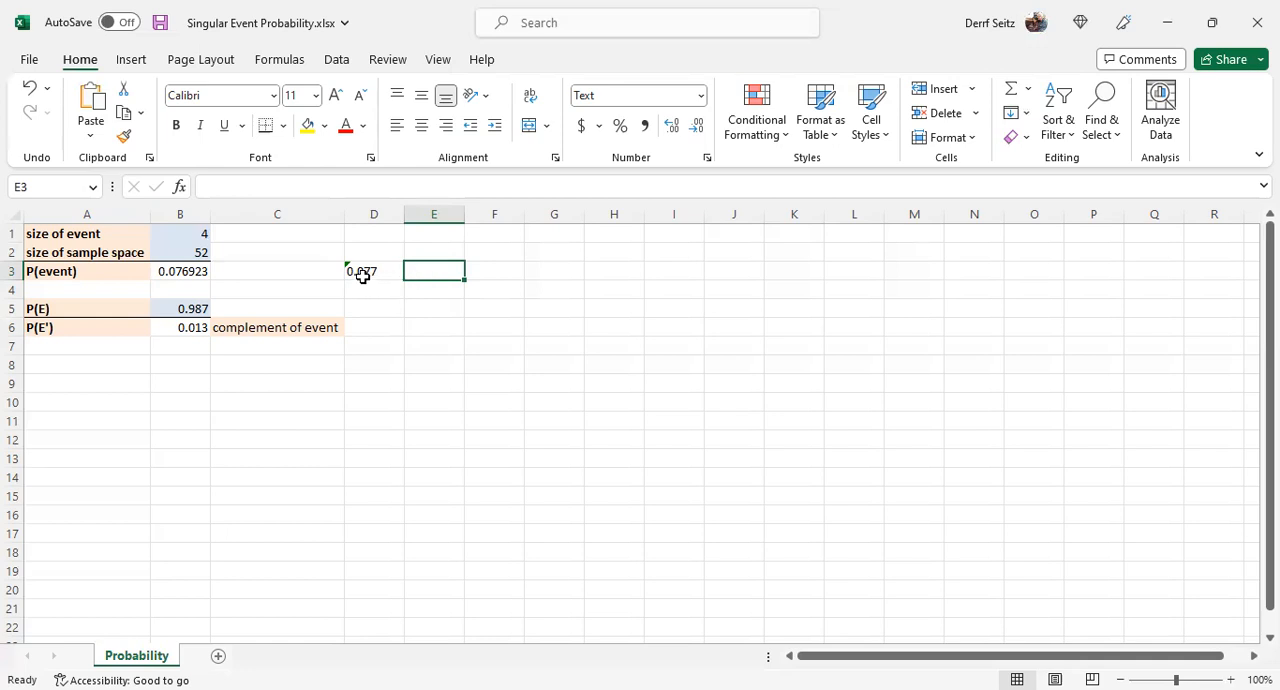
{"action": "type", "text": "7.7%"}
{"action": "left_click", "coordinate": [420, 287]}
{"action": "left_click", "coordinate": [431, 266]}
{"action": "left_click", "coordinate": [398, 309]}
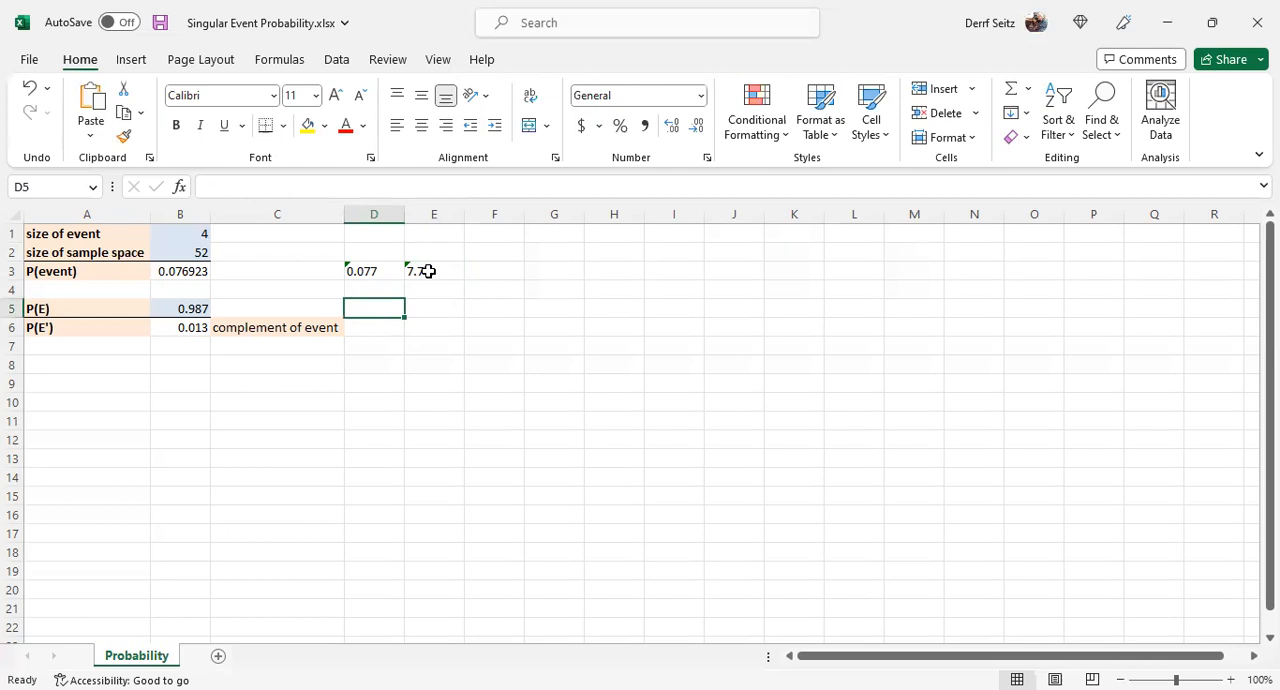
- Enter the event probability in F3 as the fraction 4/52
{"action": "left_click", "coordinate": [484, 271]}
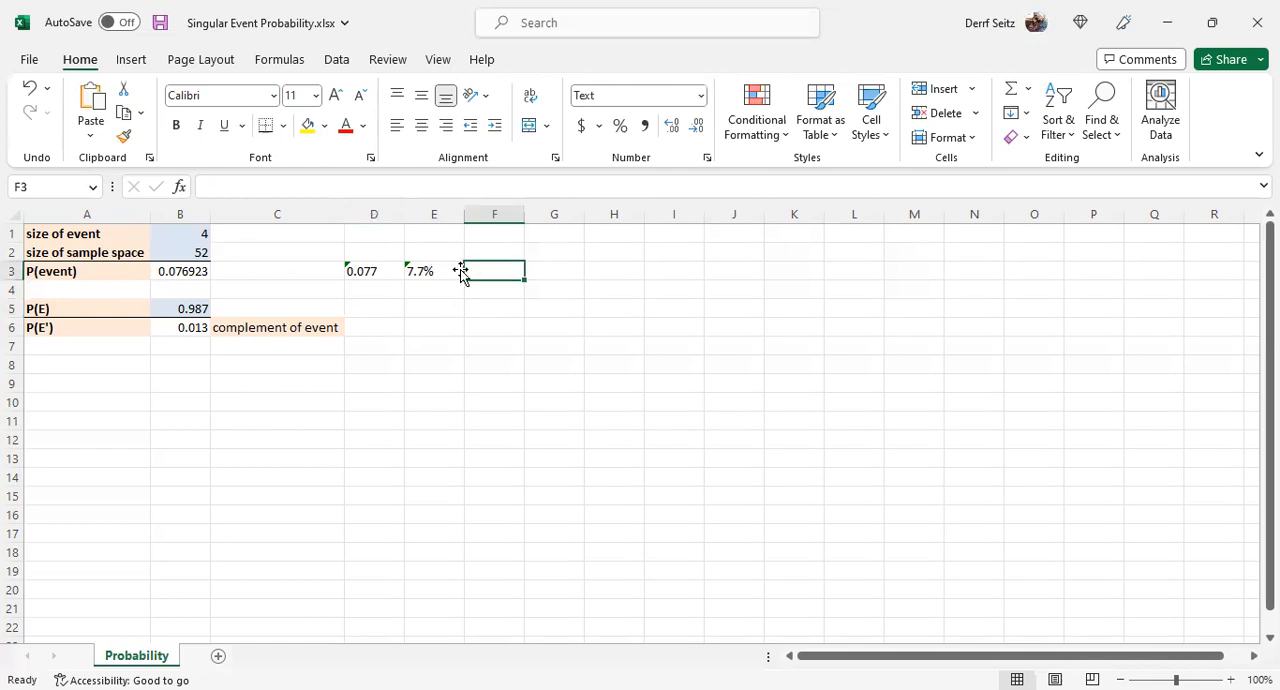
{"action": "type", "text": "4/52"}
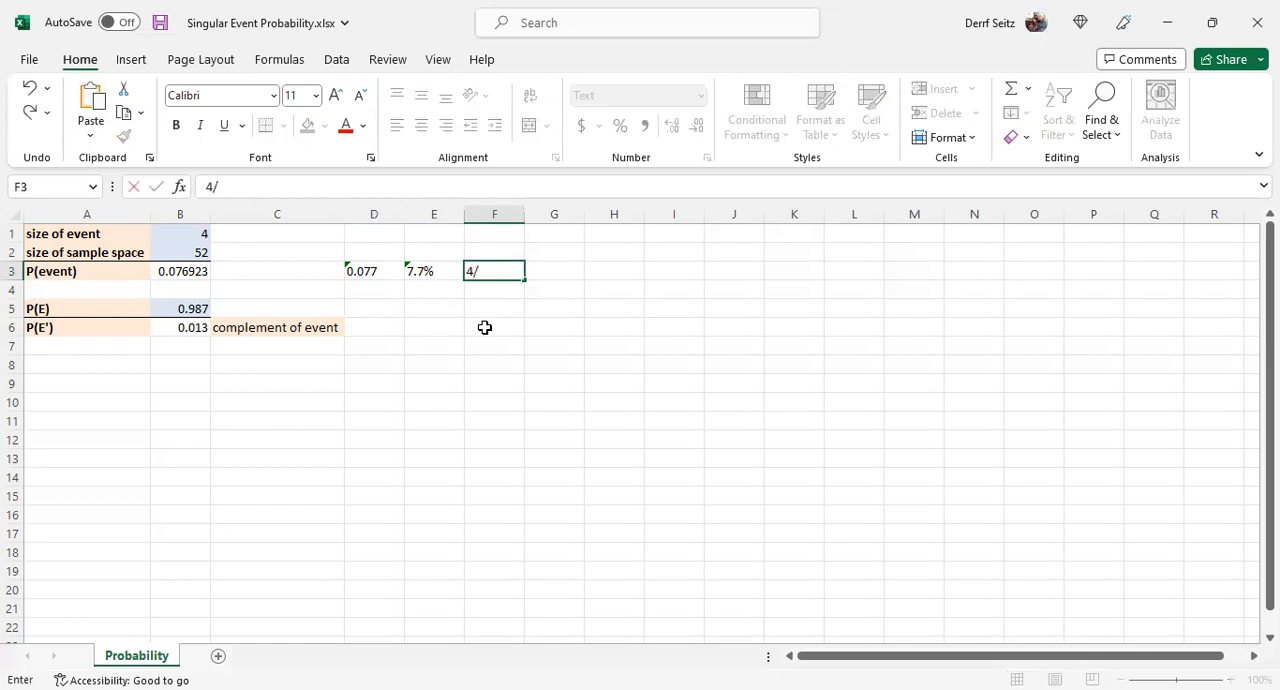
{"action": "left_click", "coordinate": [483, 289]}
{"action": "left_click", "coordinate": [490, 272]}
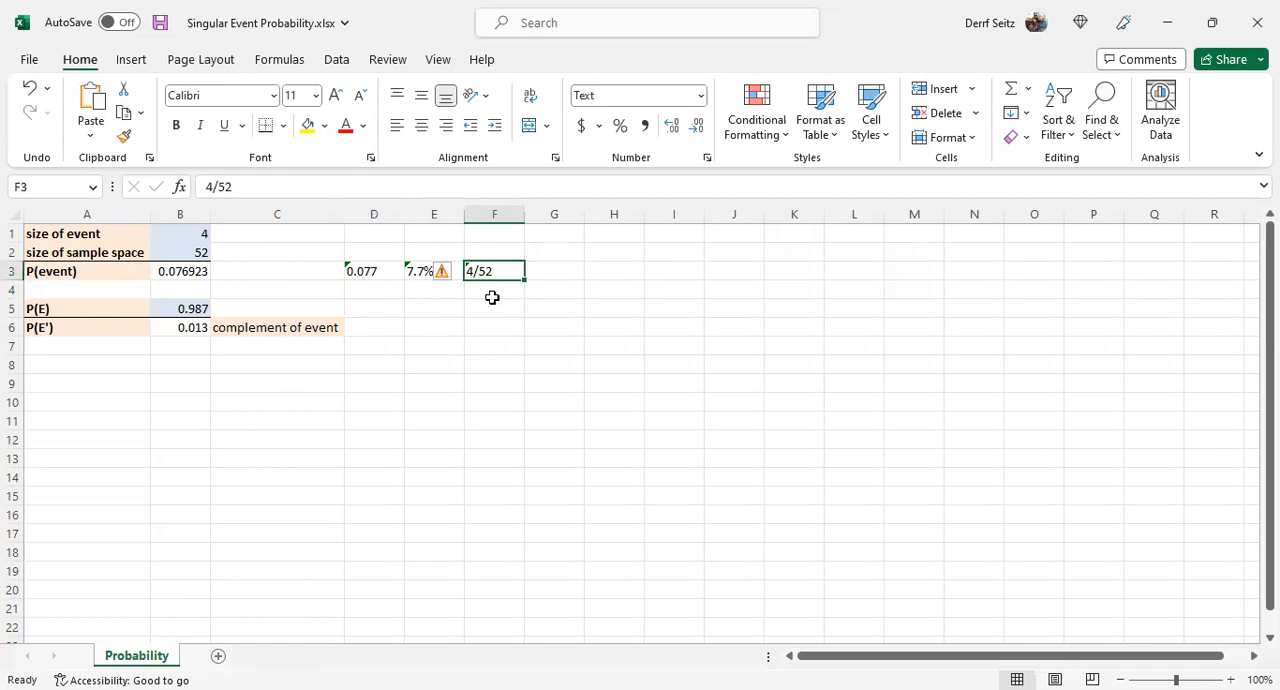
{"action": "left_click", "coordinate": [496, 311]}
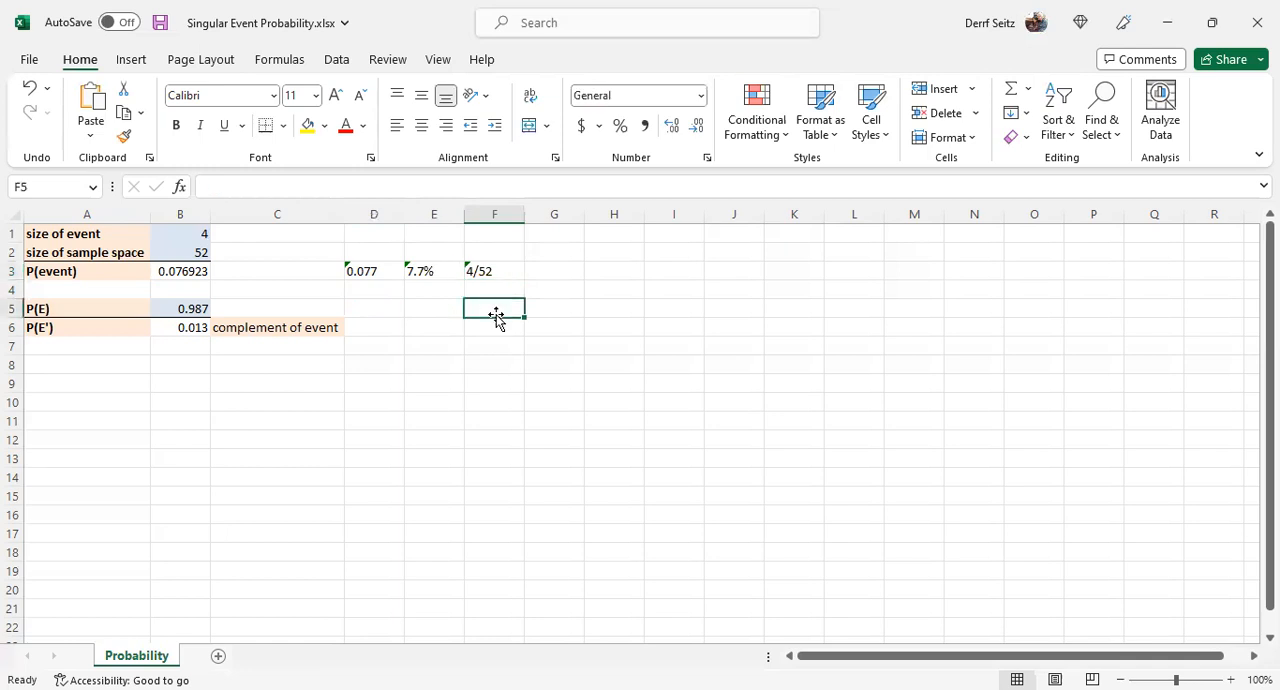
- Enter the event probability in G3 as the reduced fraction 1/13 and compare it with the fraction in F3
{"action": "left_click", "coordinate": [556, 271]}
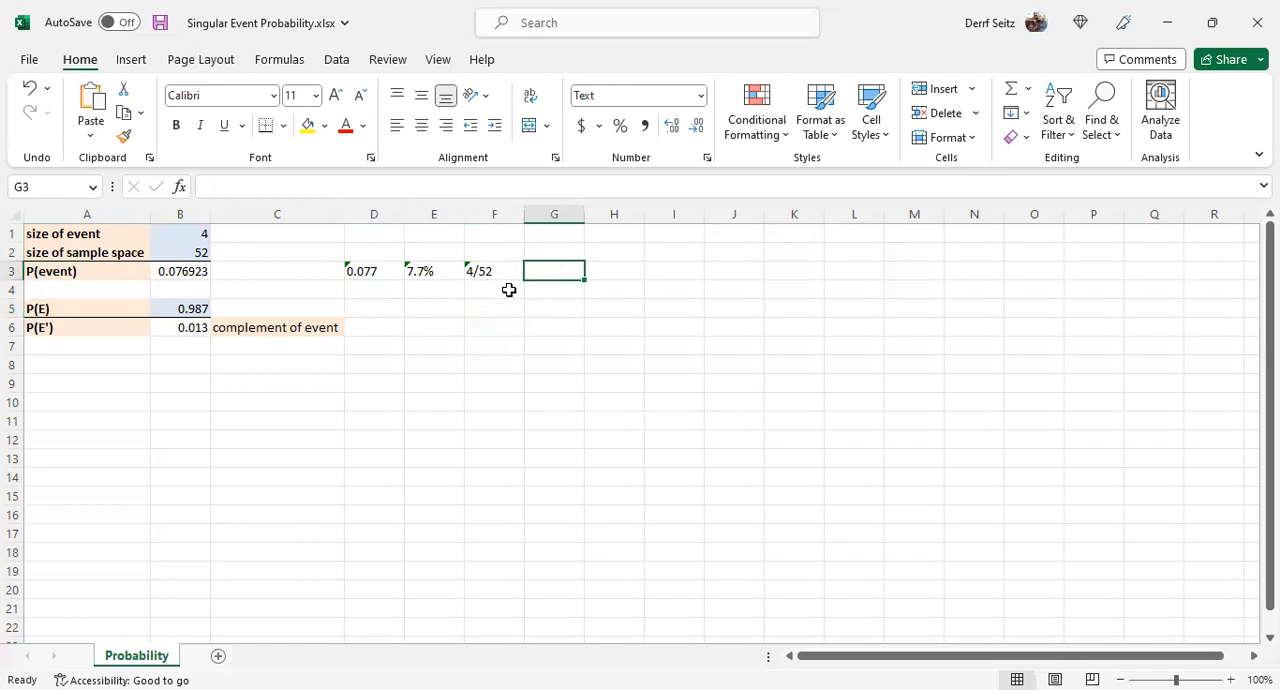
{"action": "type", "text": "1"}
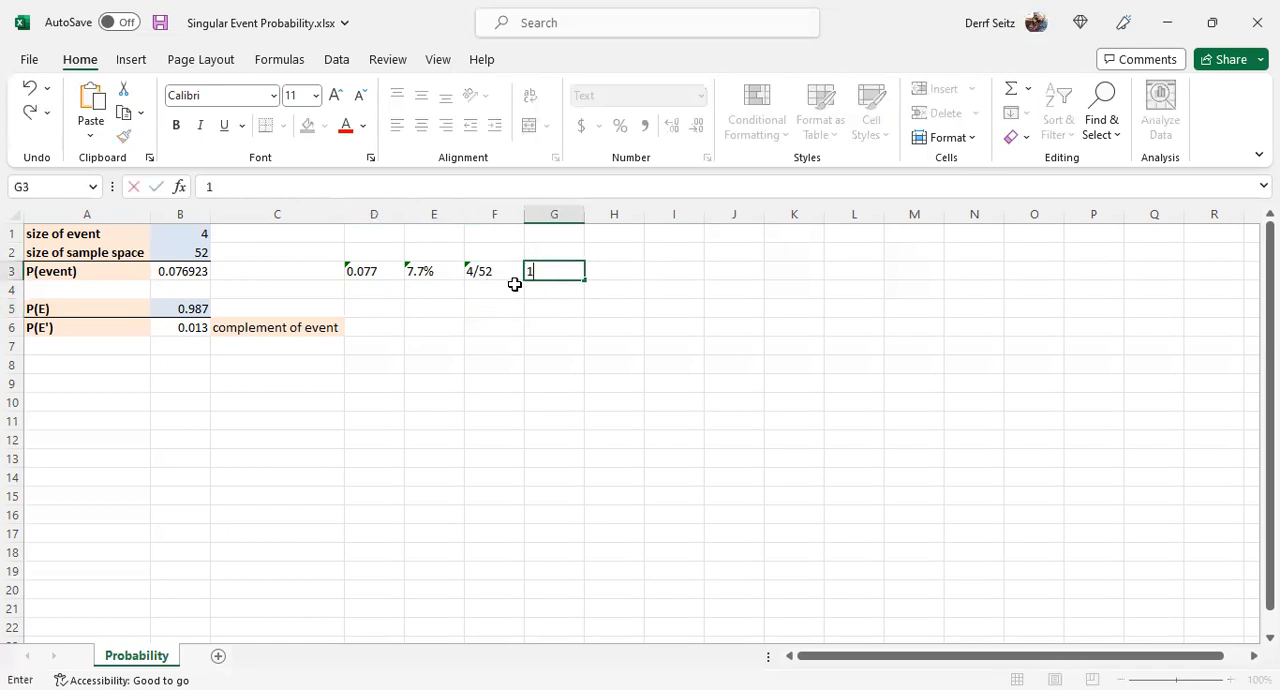
{"action": "type", "text": "/13"}
{"action": "key", "text": "Return"}
{"action": "left_click", "coordinate": [549, 271]}
{"action": "left_click", "coordinate": [556, 305]}
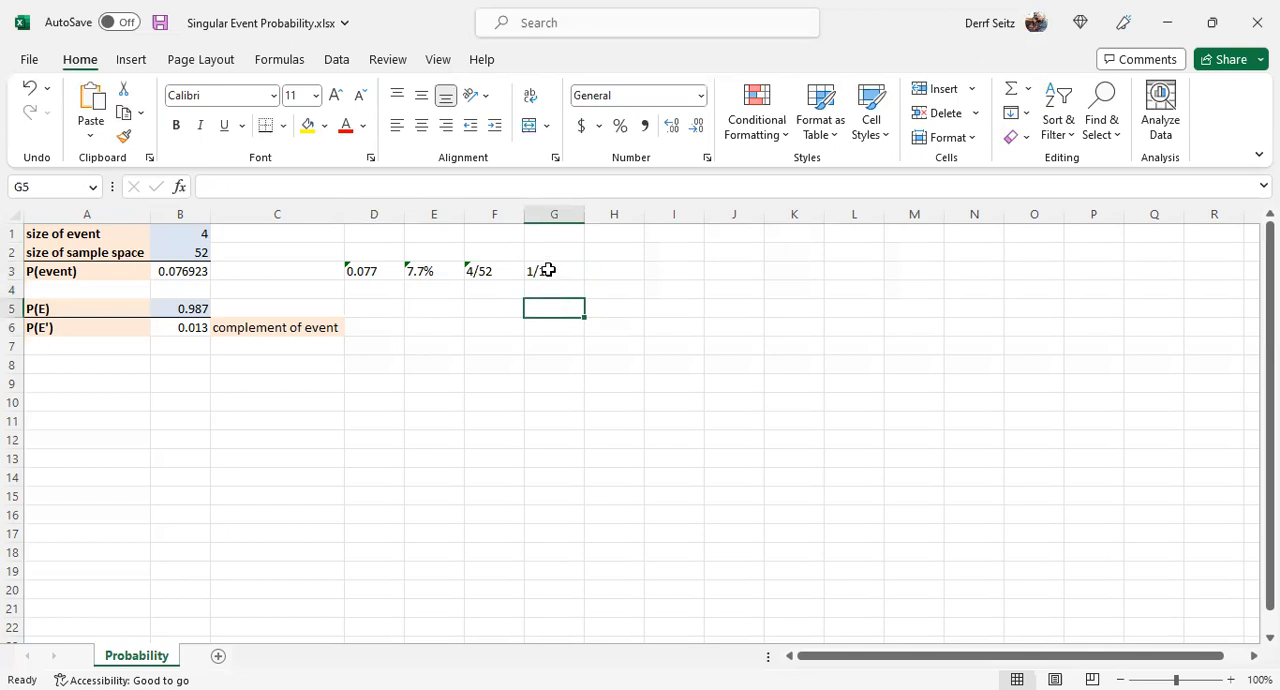
{"action": "left_click", "coordinate": [493, 272]}
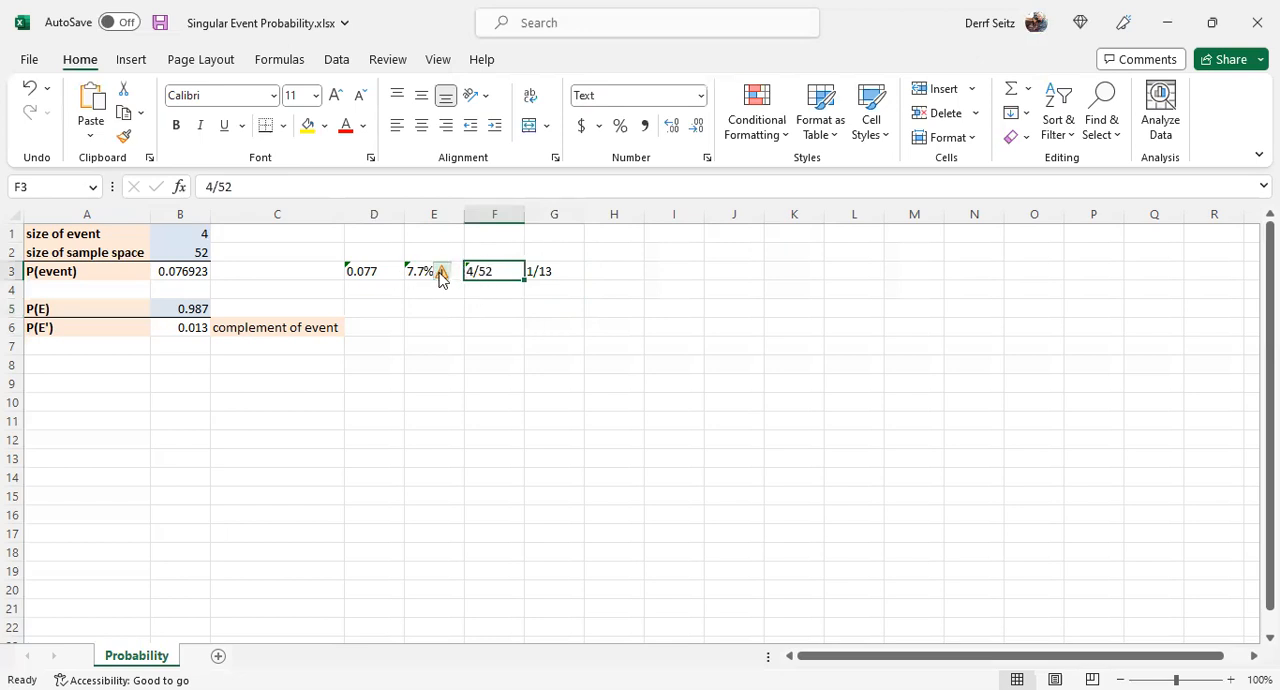
{"action": "left_click", "coordinate": [484, 312]}
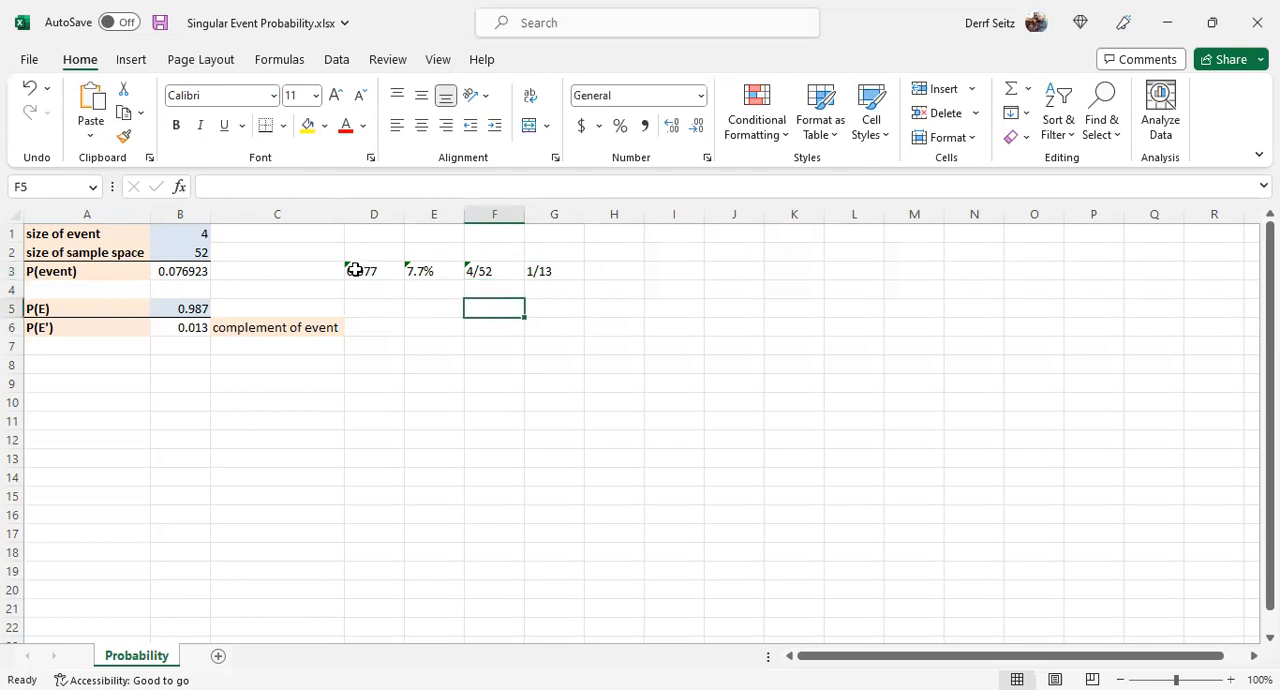